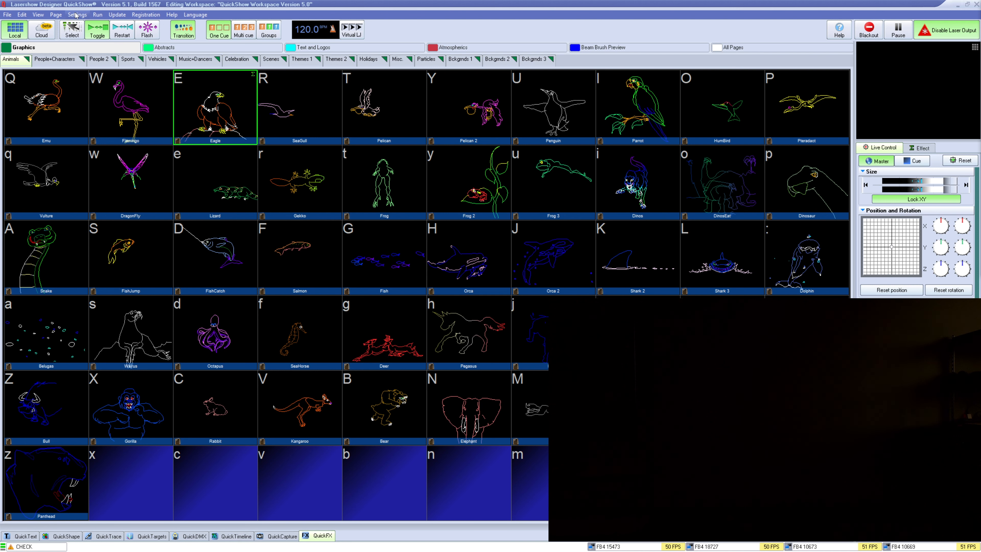
Open the Projection Zones dialog and look through its menus, selecting all zones
click(76, 14)
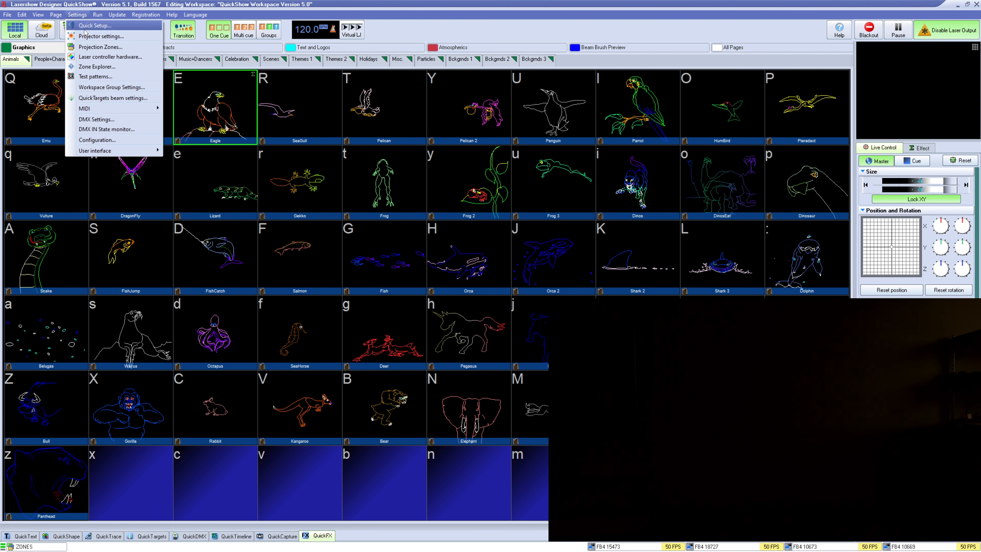
click(151, 48)
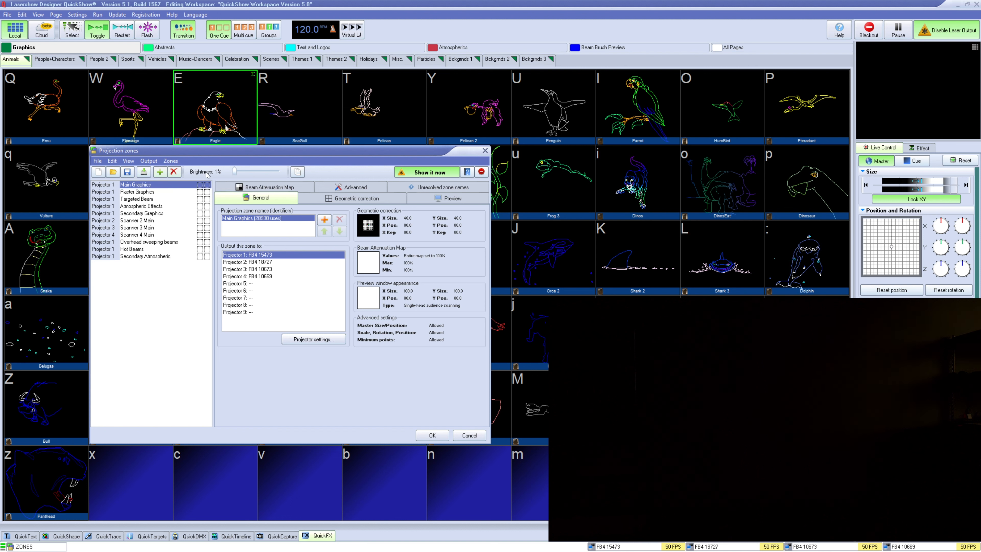
drag(244, 172, 226, 174)
click(97, 161)
mouse_move(111, 161)
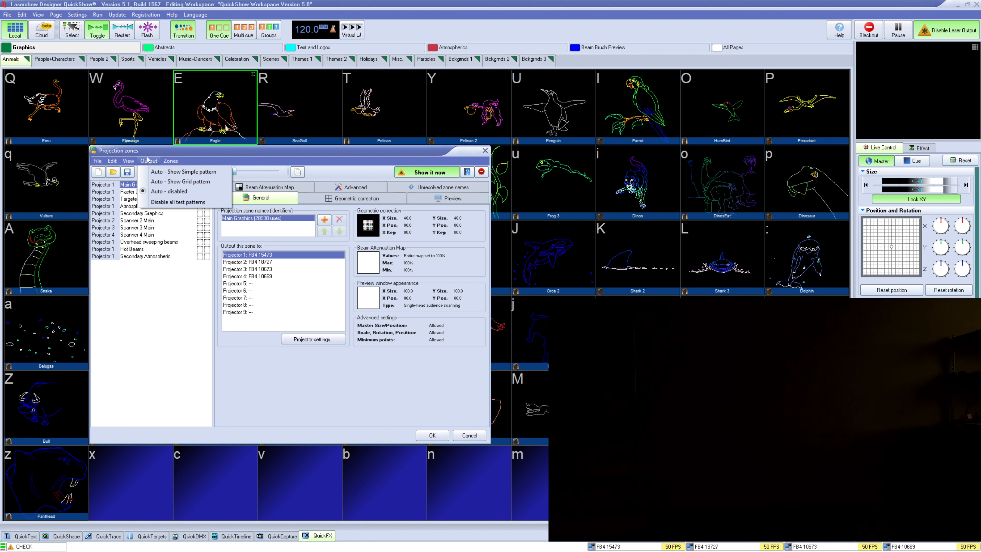
mouse_move(169, 161)
click(227, 161)
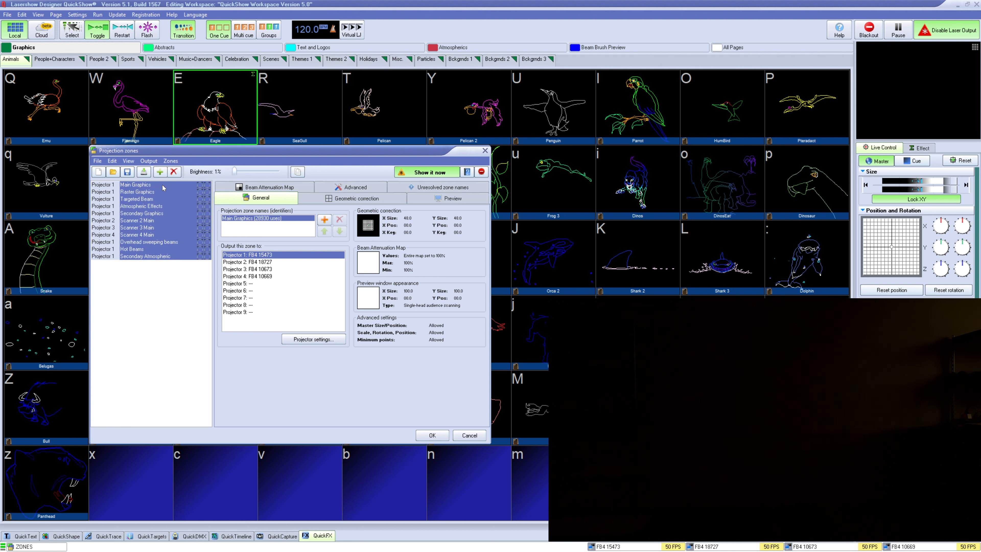
Select Raster Graphics, Targeted Beam and Secondary Graphics zones in turn, ending on Main Graphics
click(154, 192)
click(155, 201)
click(156, 213)
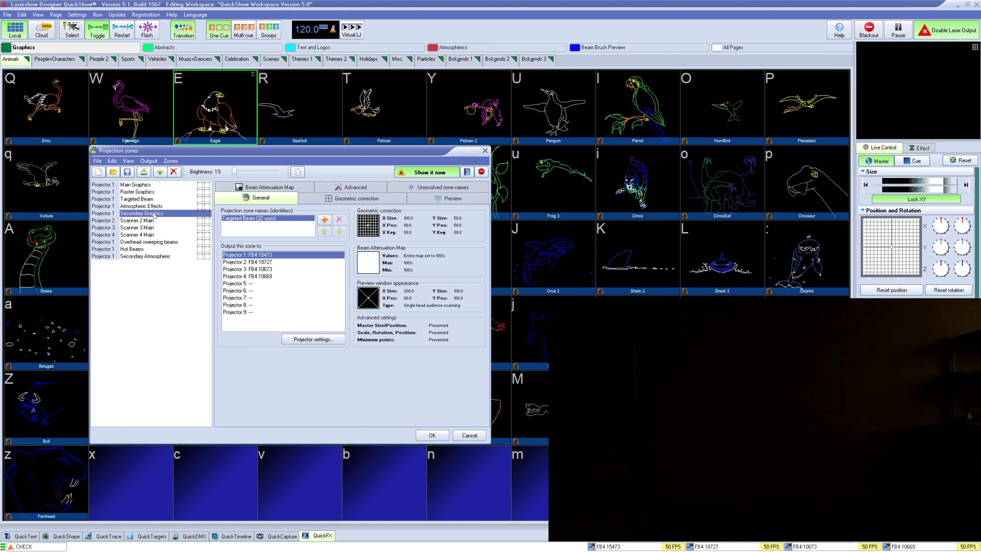
click(161, 184)
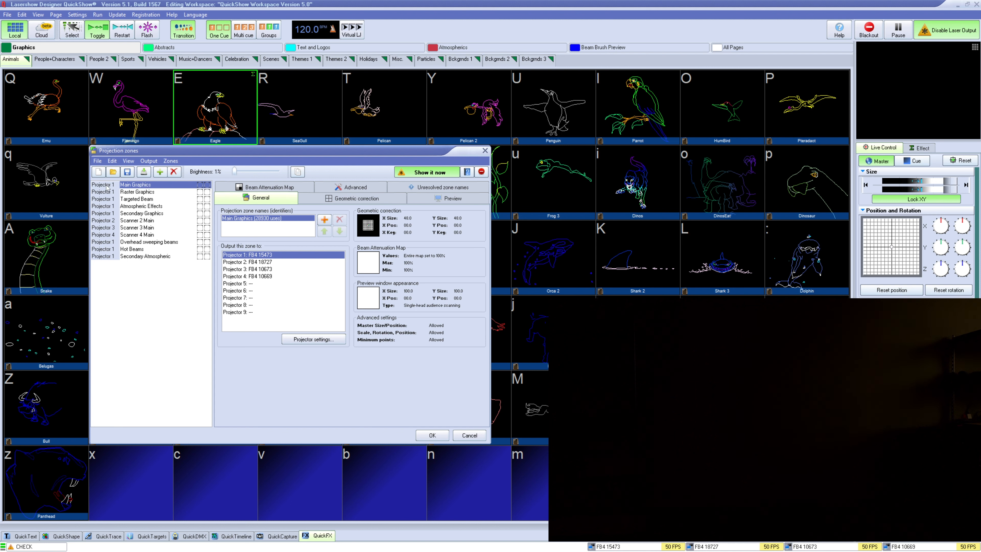
Examine the zone's projector outputs and the Beam Attenuation Map, Advanced and General tabs
click(281, 290)
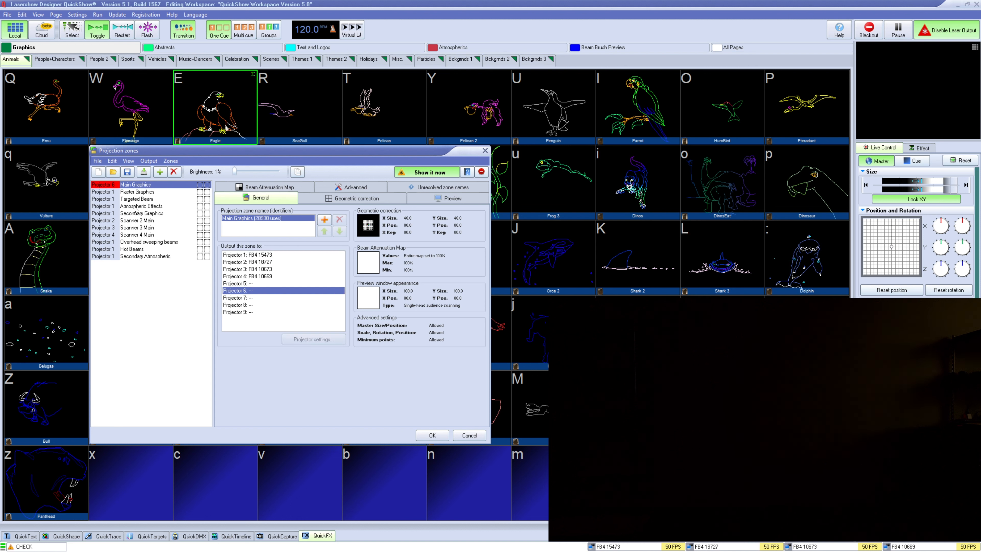
click(263, 255)
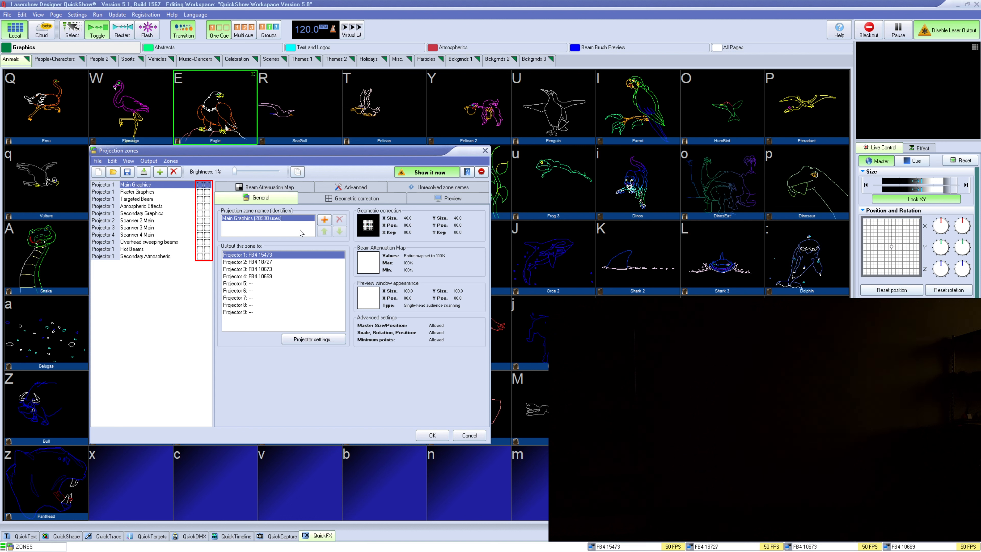
click(199, 185)
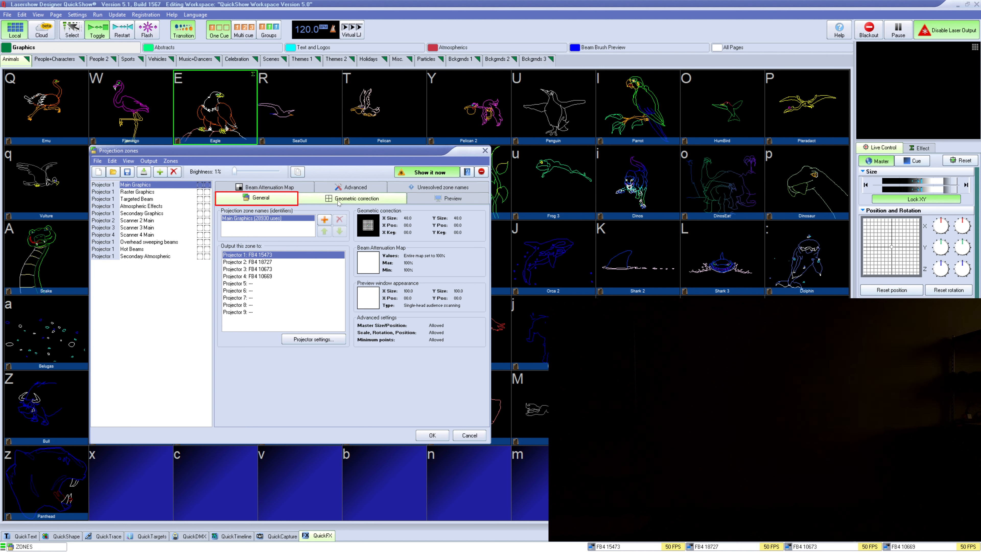
click(249, 187)
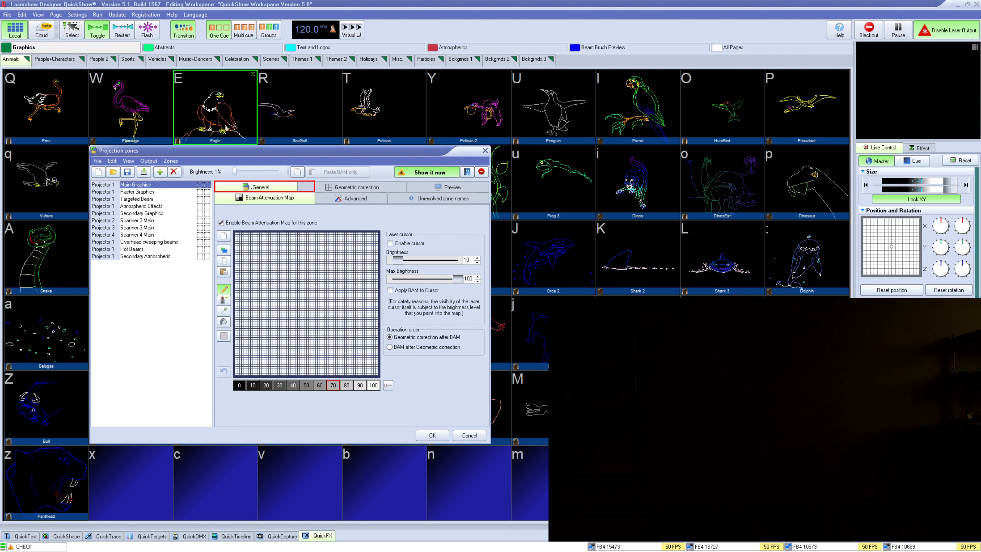
click(257, 186)
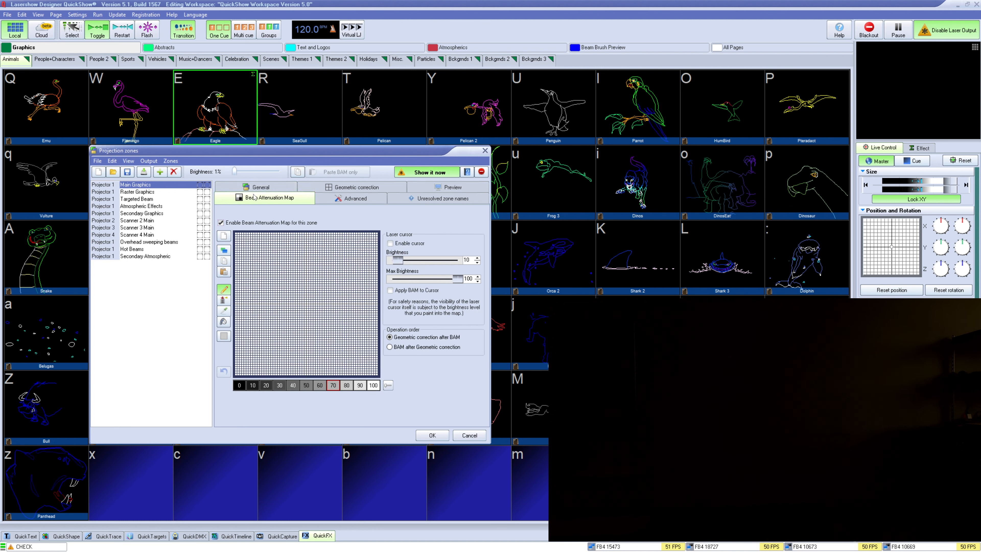
click(413, 198)
click(353, 187)
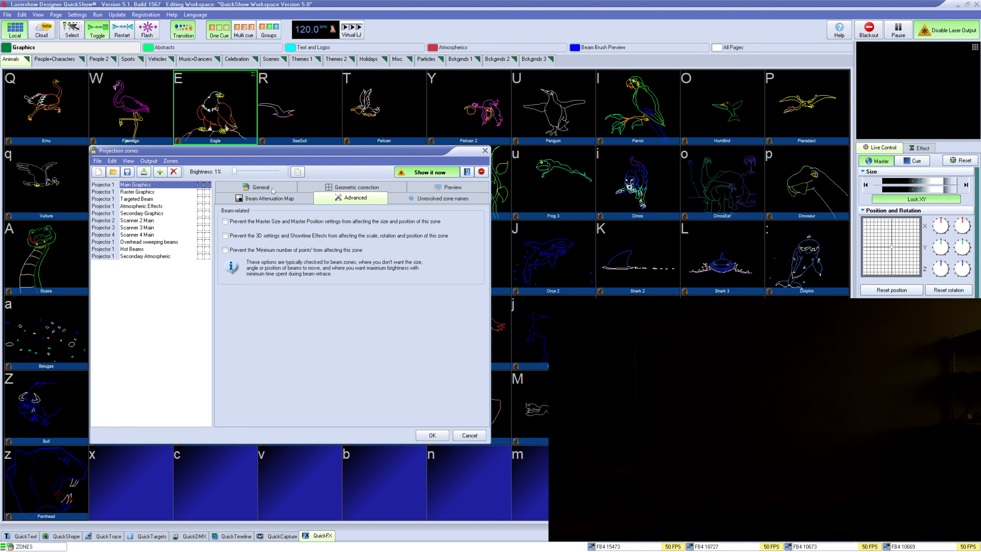
click(257, 187)
Add a new projection zone name called Test 1
click(324, 220)
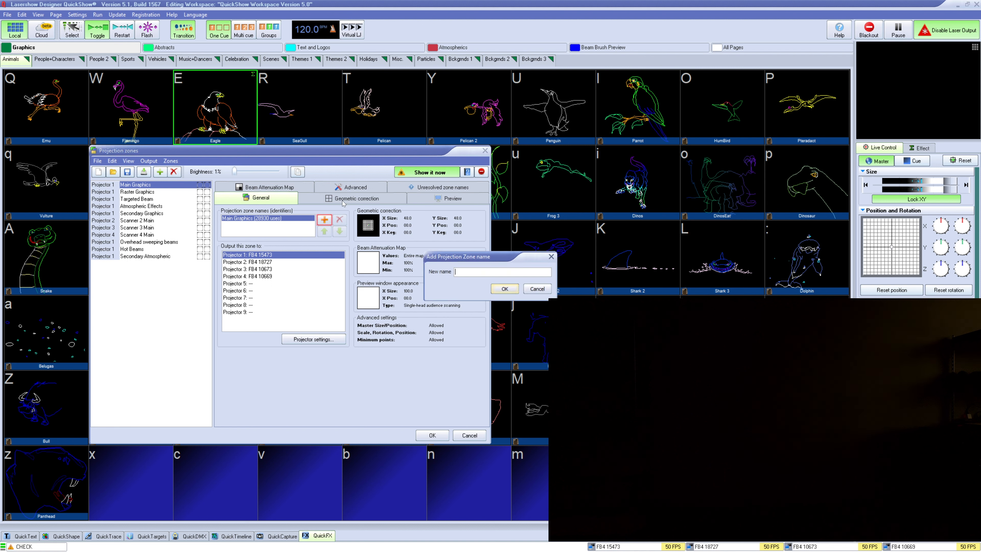
text(Test 1)
key(Return)
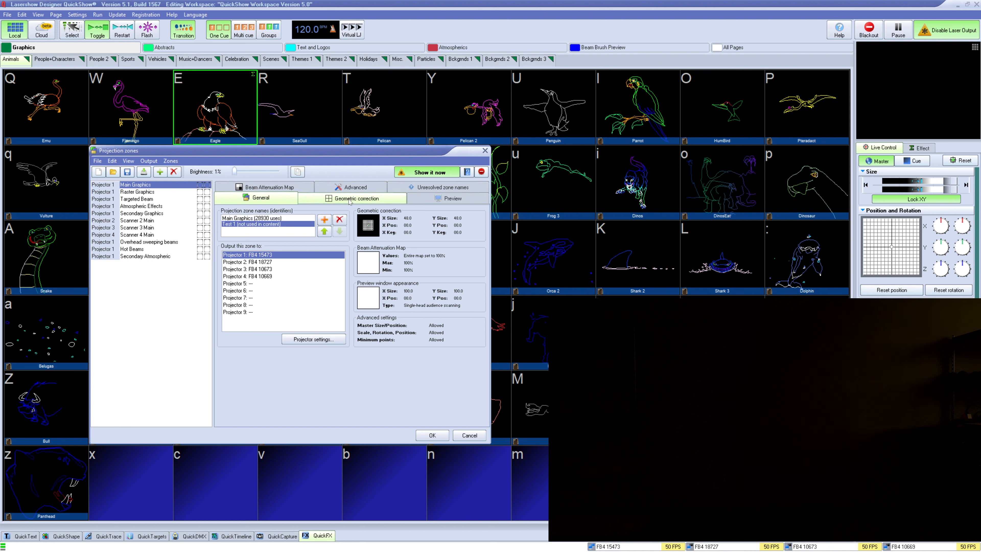
Move Test 1 above Main Graphics and remove the Main Graphics name from the zone
click(294, 224)
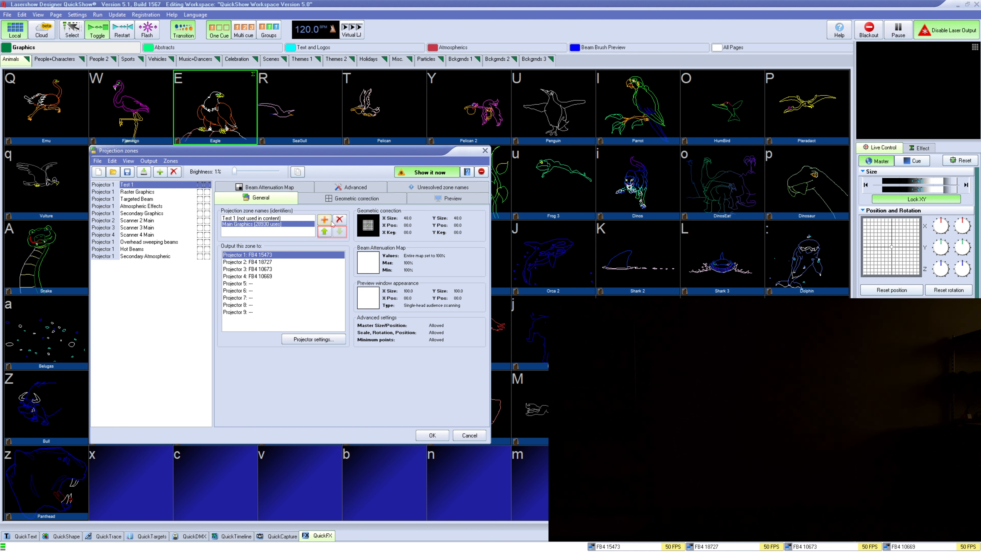
click(339, 220)
click(472, 293)
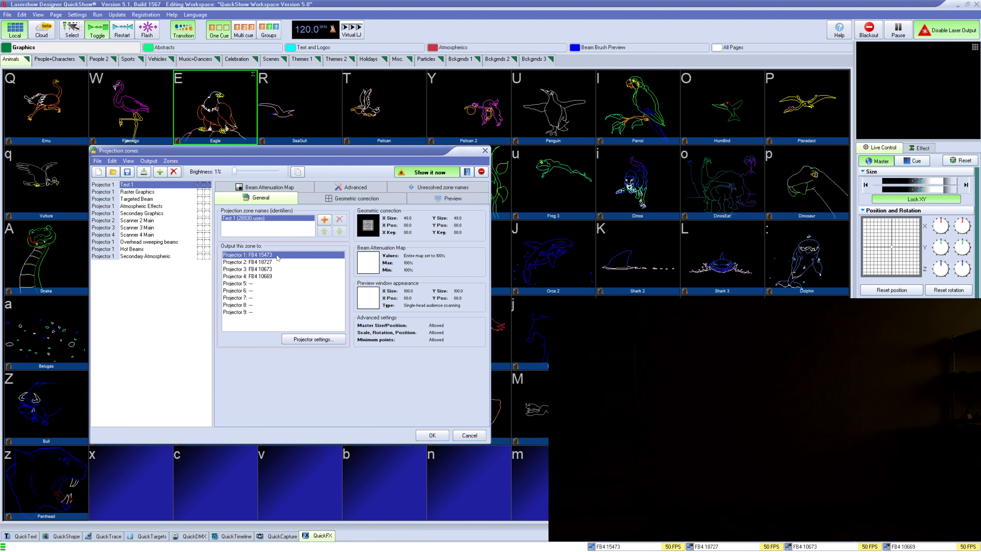
Select each projector output for the zone in turn, returning to Projector 1
click(273, 263)
click(274, 270)
click(278, 275)
click(273, 269)
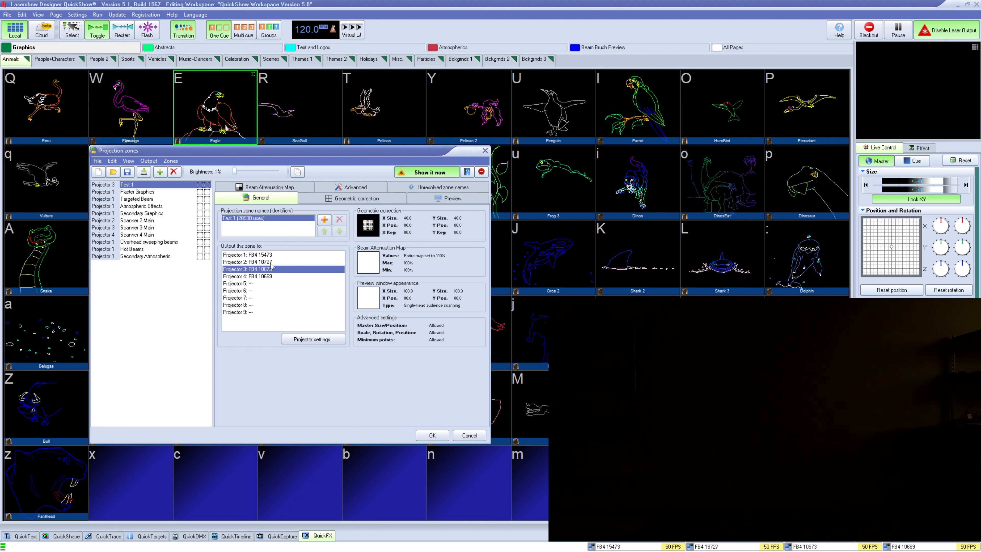
click(273, 262)
click(272, 255)
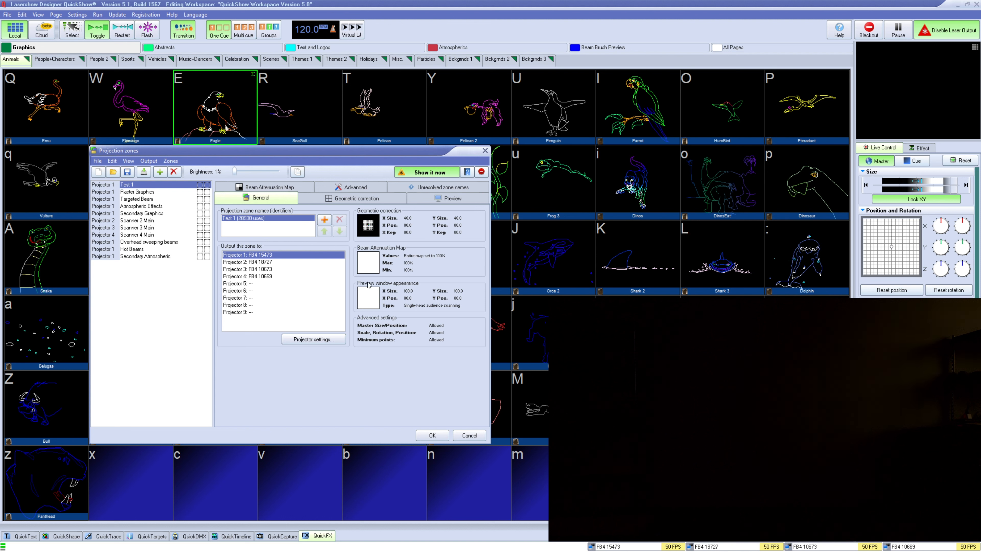
Open Geometric correction and set the size to about 52 vertically and 49 horizontally
click(348, 199)
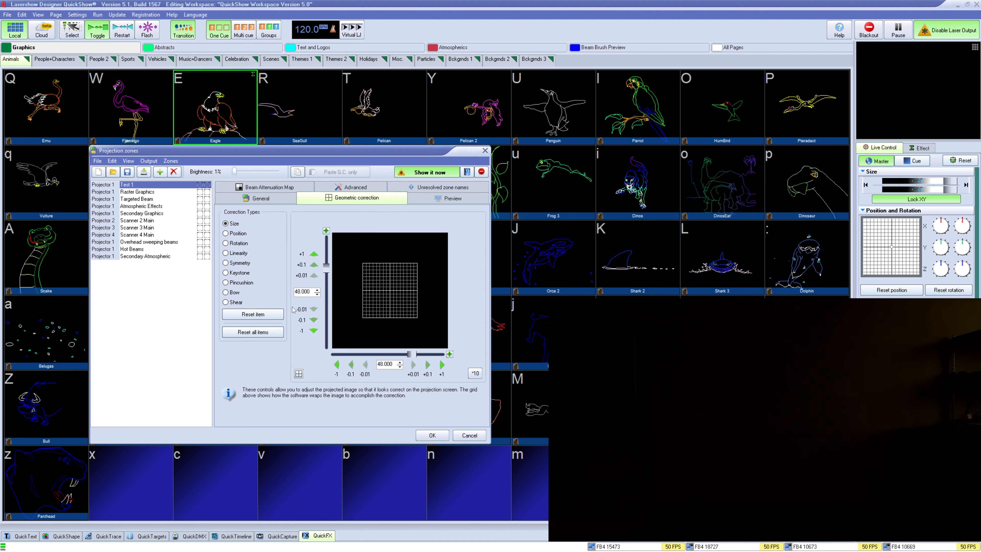
mouse_move(326, 271)
mouse_down()
mouse_move(326, 285)
mouse_move(326, 270)
mouse_up()
mouse_move(412, 354)
mouse_down()
mouse_move(394, 353)
mouse_move(410, 354)
mouse_up()
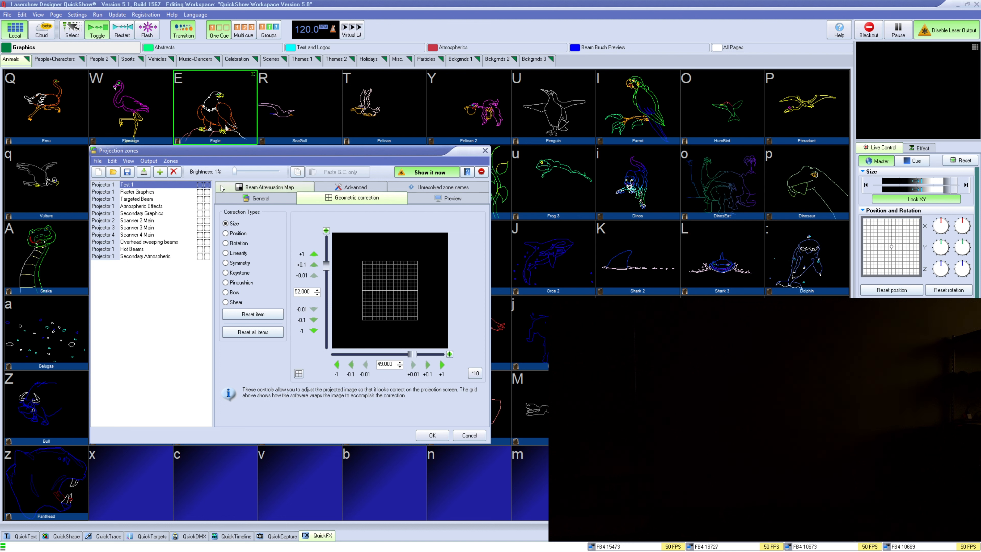
Show the zone's test pattern at 100% brightness and reduce the vertical size to about 39
click(207, 185)
drag(234, 174, 280, 174)
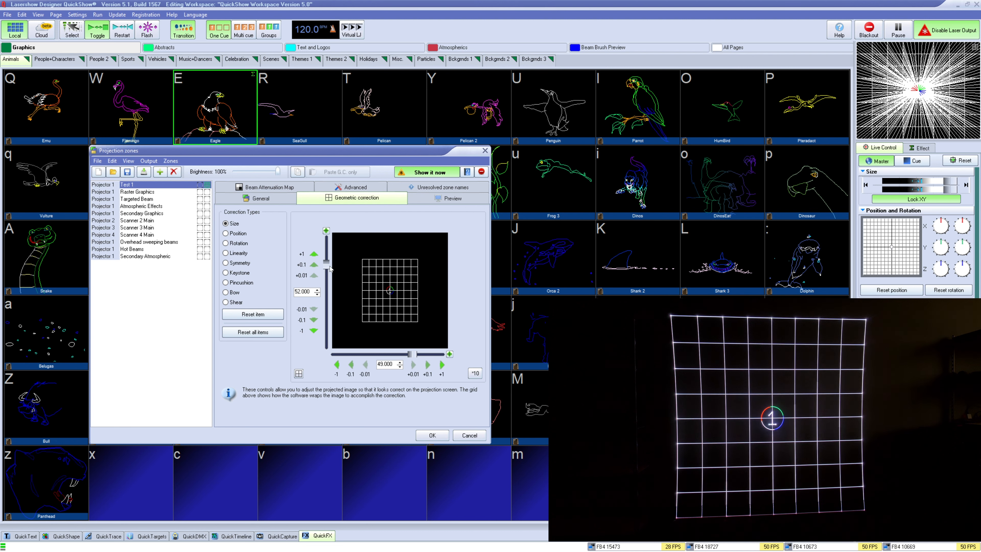
drag(331, 269, 334, 275)
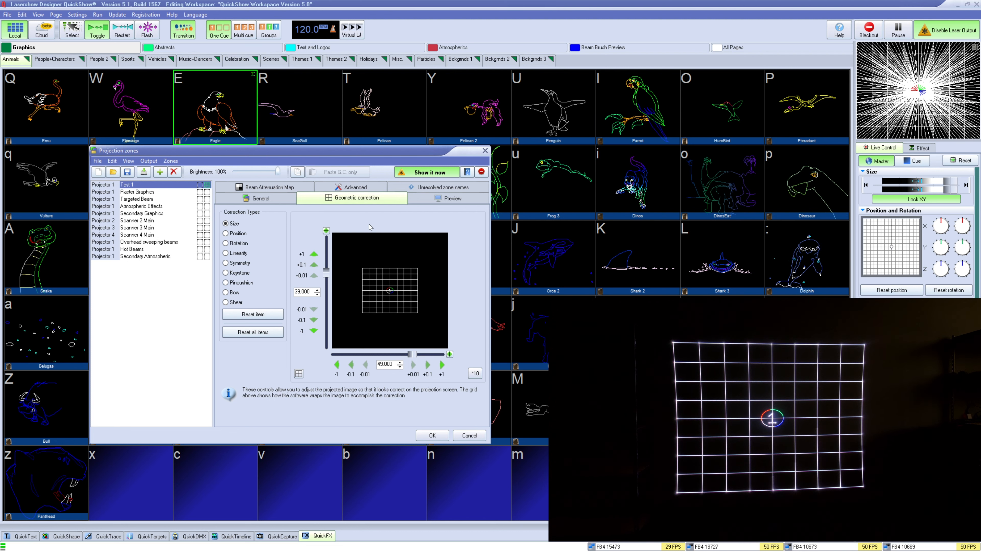
Try shifting the Position correction slightly and reset it
click(237, 234)
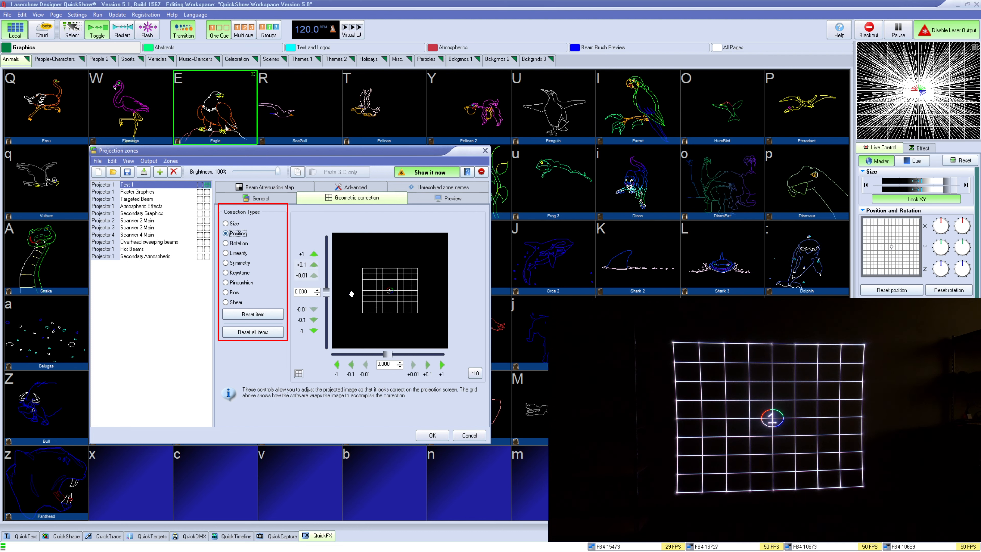
mouse_move(399, 296)
mouse_down()
mouse_move(366, 271)
mouse_move(409, 313)
mouse_move(400, 297)
mouse_up()
click(275, 316)
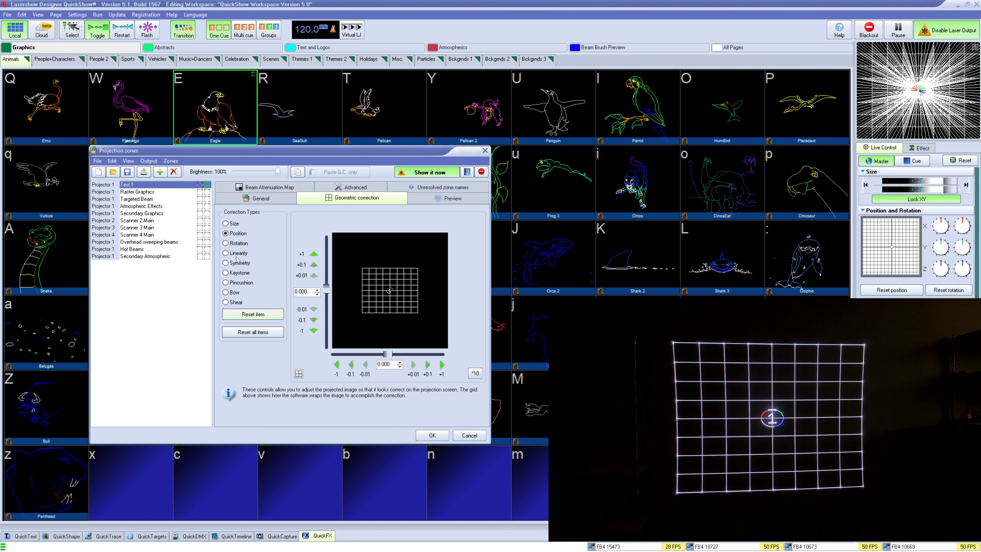
Rotate the image to about -27 with the Rotation correction and reset it
click(237, 244)
drag(390, 354, 380, 353)
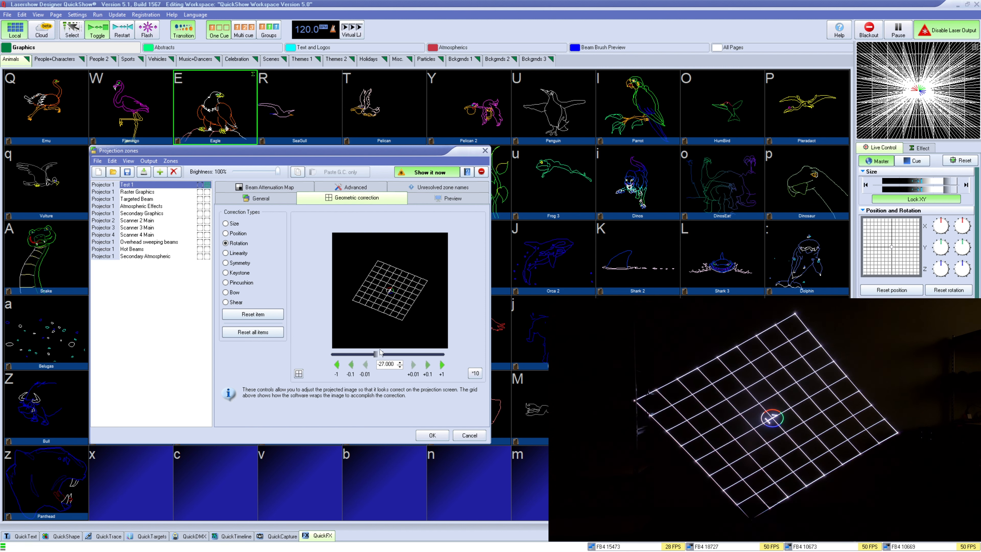
click(253, 314)
Adjust the Linearity correction and reset it
click(234, 253)
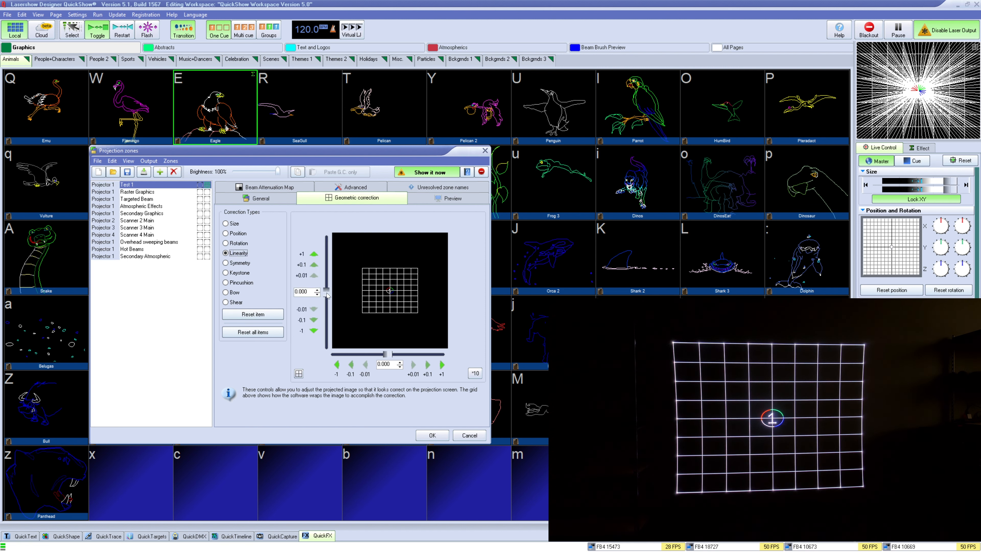
drag(326, 292, 351, 286)
click(273, 316)
Reset the Symmetry correction and try a small Keystone adjustment
click(240, 263)
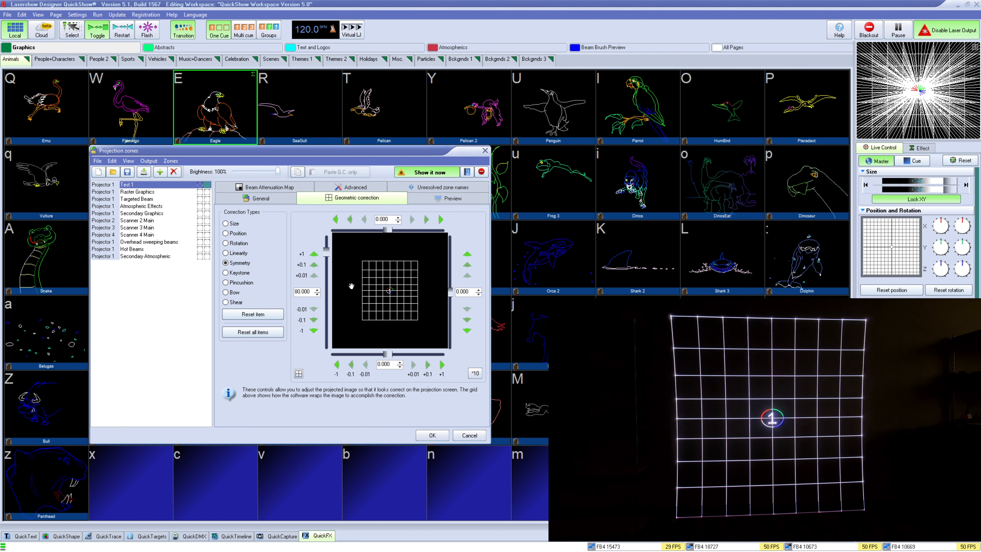
click(252, 314)
click(238, 272)
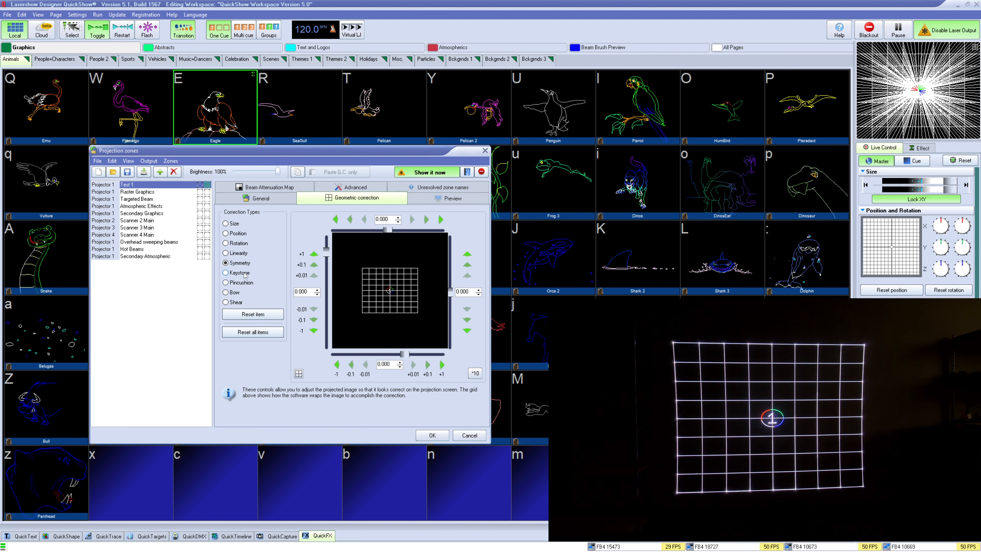
mouse_move(326, 292)
mouse_down()
mouse_move(335, 324)
mouse_move(332, 284)
mouse_up()
Set the Pincushion correction to about -55 horizontally and reset it
click(238, 282)
drag(387, 353, 353, 342)
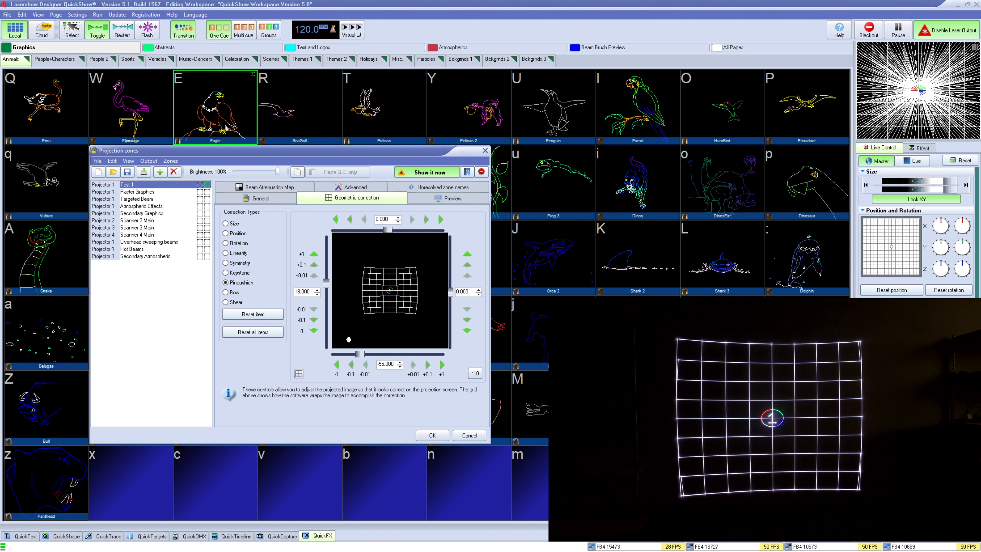
click(275, 314)
Select the Bow and Shear corrections to view their controls
click(226, 292)
mouse_move(326, 292)
mouse_down()
mouse_move(330, 324)
mouse_move(327, 256)
mouse_move(325, 292)
mouse_up()
click(255, 303)
Switch the Beam Attenuation Map operation order to BAM after Geometric correction and back
click(269, 188)
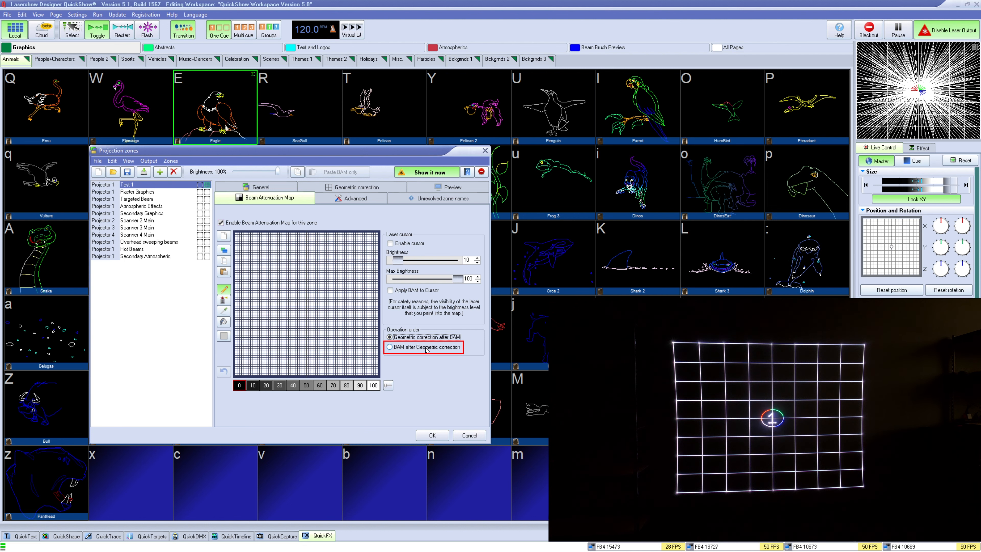
click(425, 347)
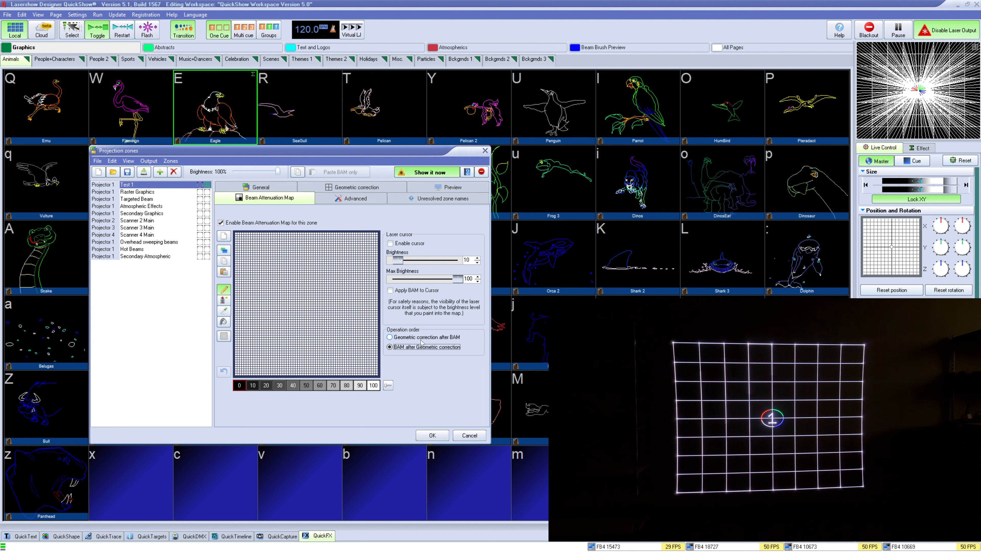
click(421, 339)
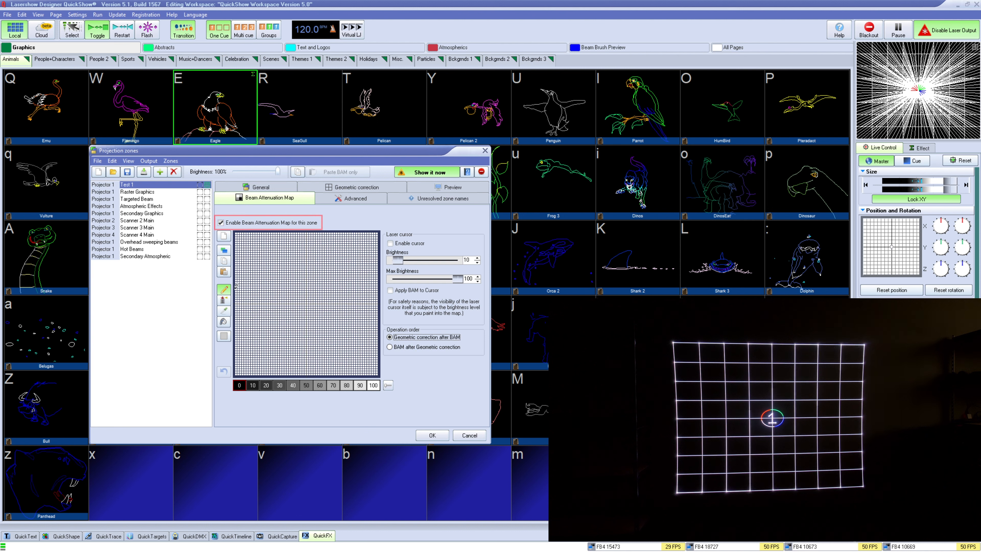
Disable and re-enable the Beam Attenuation Map for this zone, then pick its paint brush tool
click(227, 223)
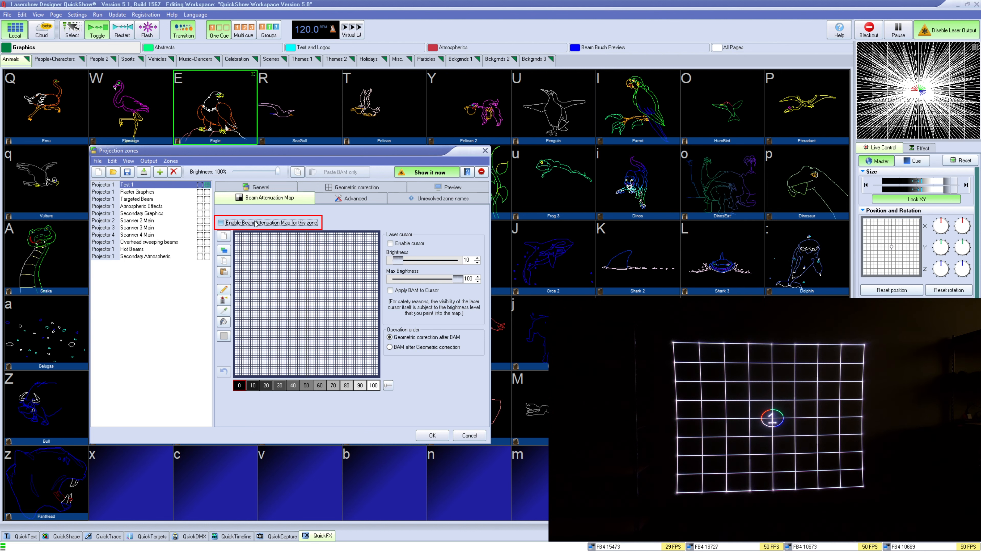
click(227, 223)
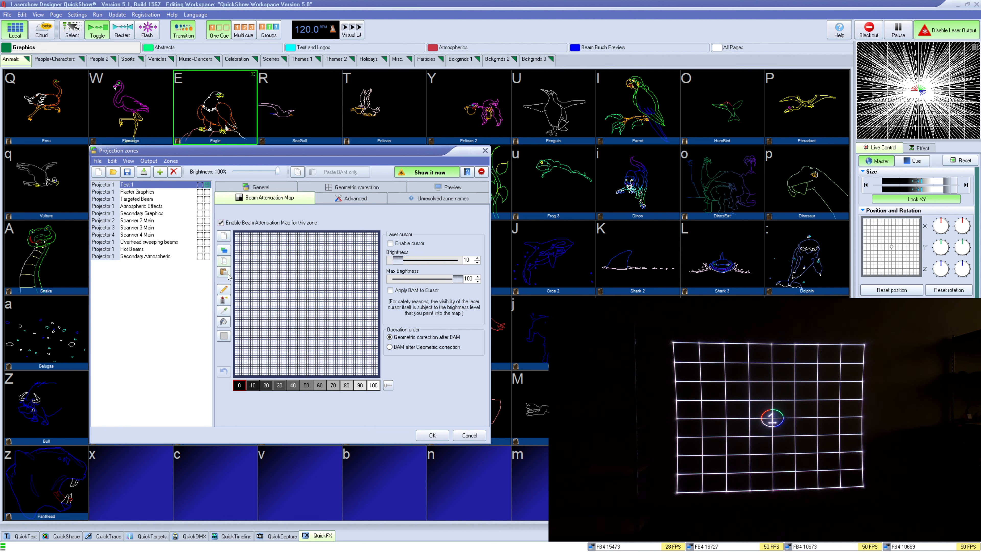
click(224, 290)
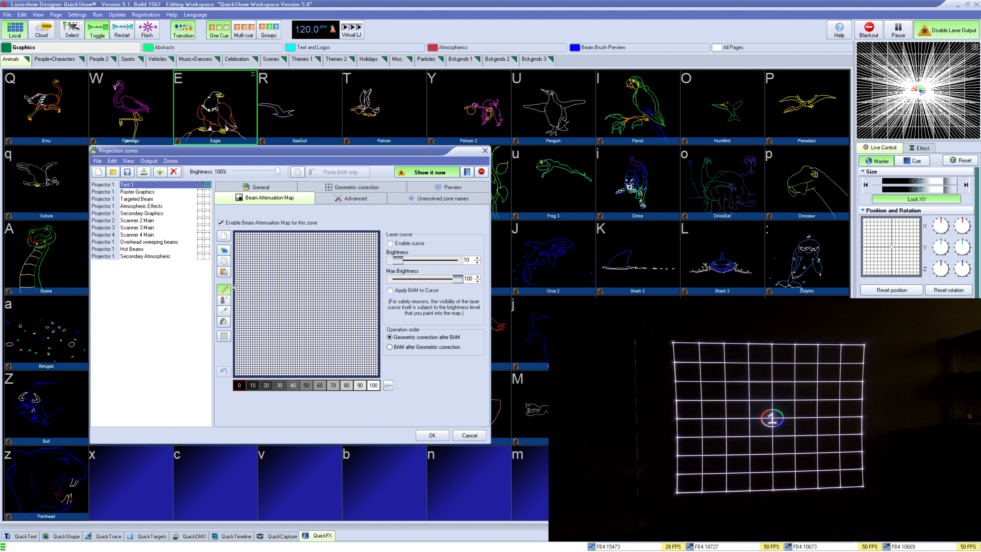
Paint freehand attenuation marks on the Beam Attenuation Map with the brush tools at level 100
mouse_move(271, 261)
mouse_down()
mouse_move(343, 317)
mouse_move(313, 275)
mouse_move(276, 284)
mouse_move(283, 295)
mouse_move(327, 284)
mouse_move(270, 321)
mouse_up()
click(225, 300)
click(229, 311)
click(224, 322)
click(373, 385)
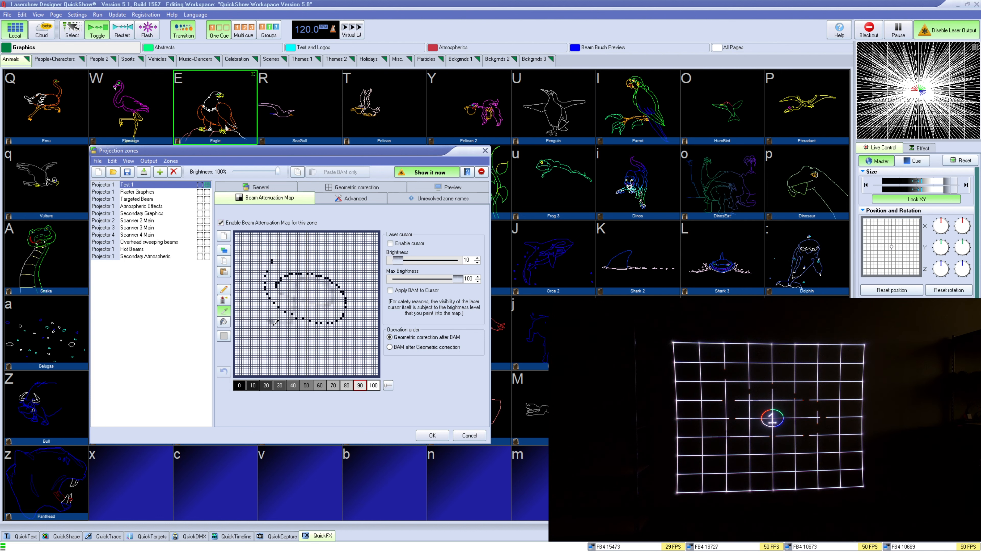
Draw a rectangle covering most of the attenuation map and set its level to 70
click(224, 336)
drag(239, 243, 365, 346)
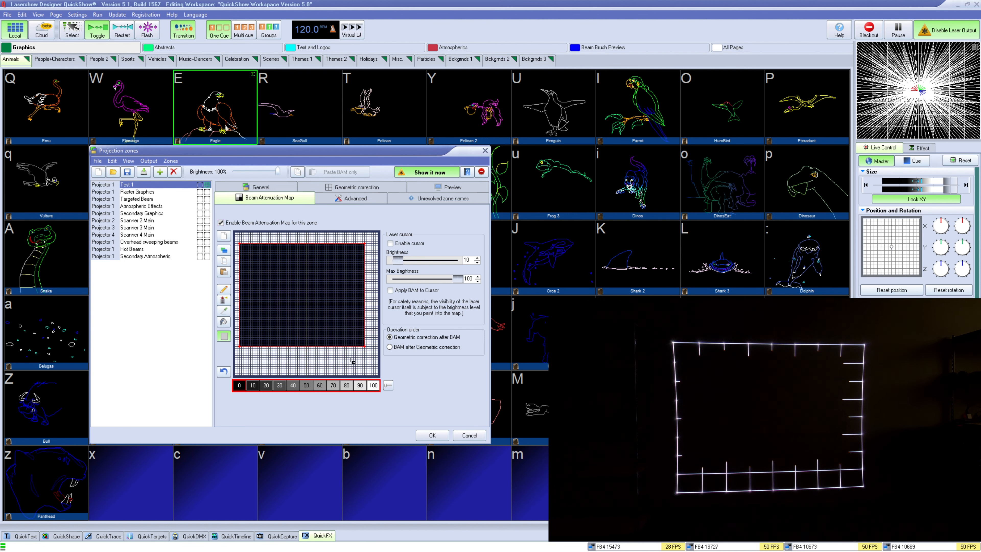
click(333, 385)
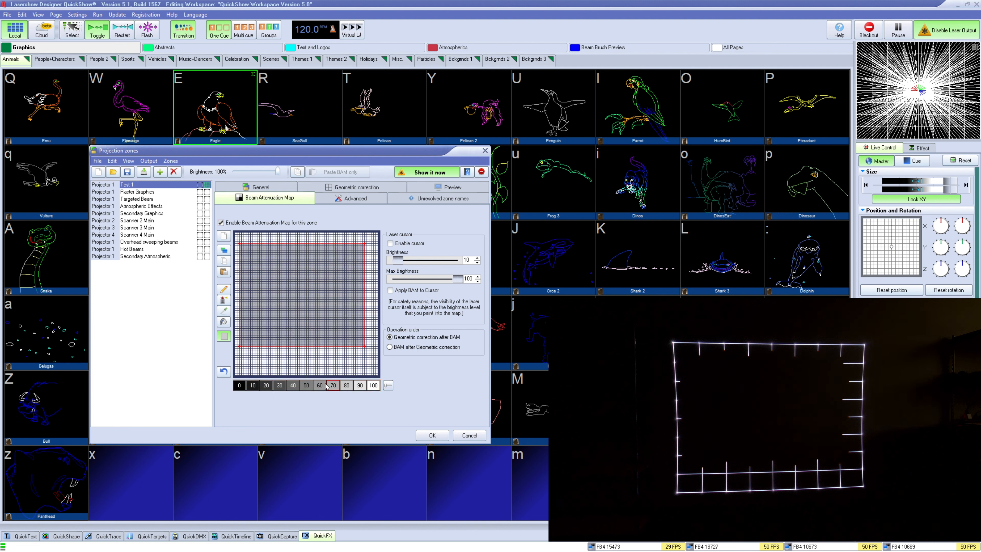
Draw a small rectangle in the map's centre and set its level to 90
click(280, 386)
drag(269, 305, 333, 323)
click(359, 385)
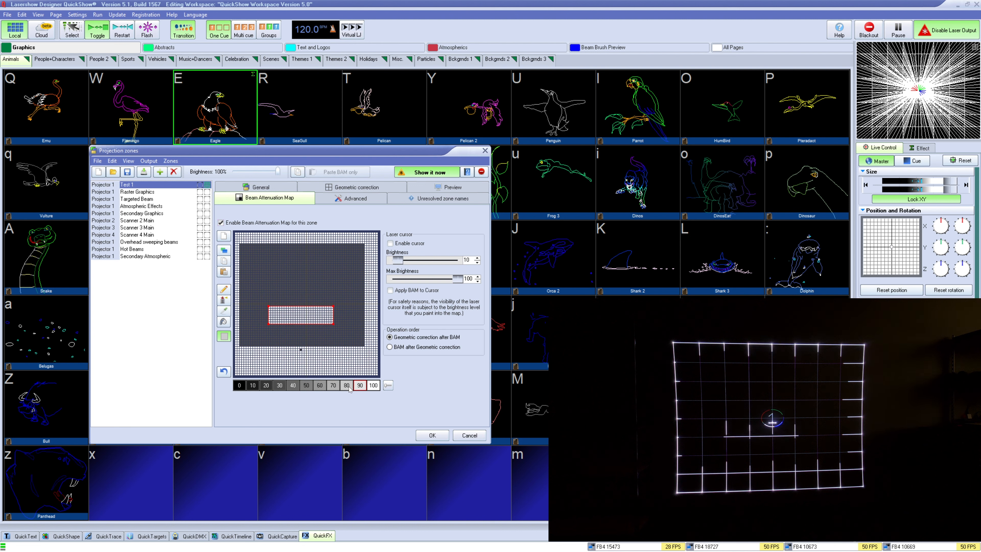
Enable the laser cursor for the attenuation map and scroll the selected area's level down and back up
click(390, 243)
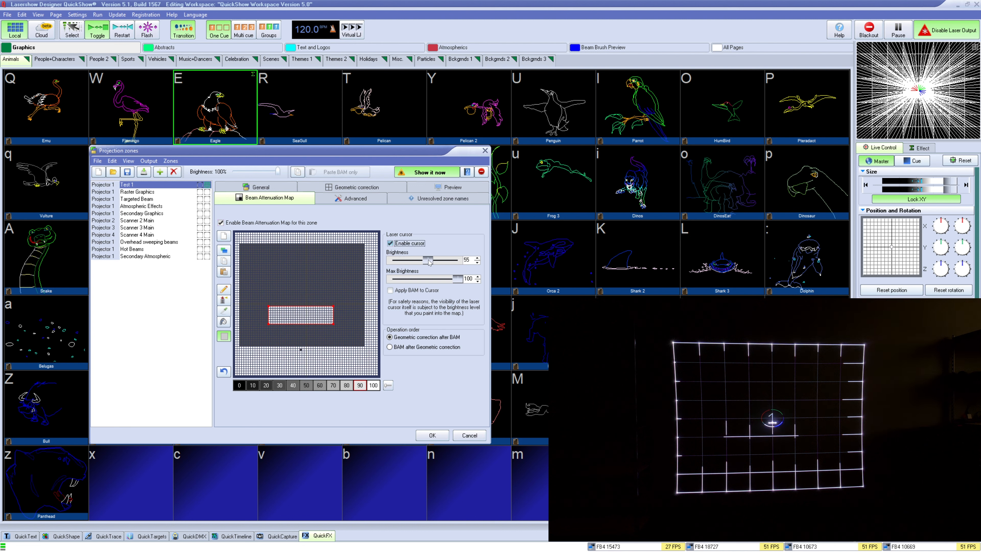
scroll(284, 280, down, 9)
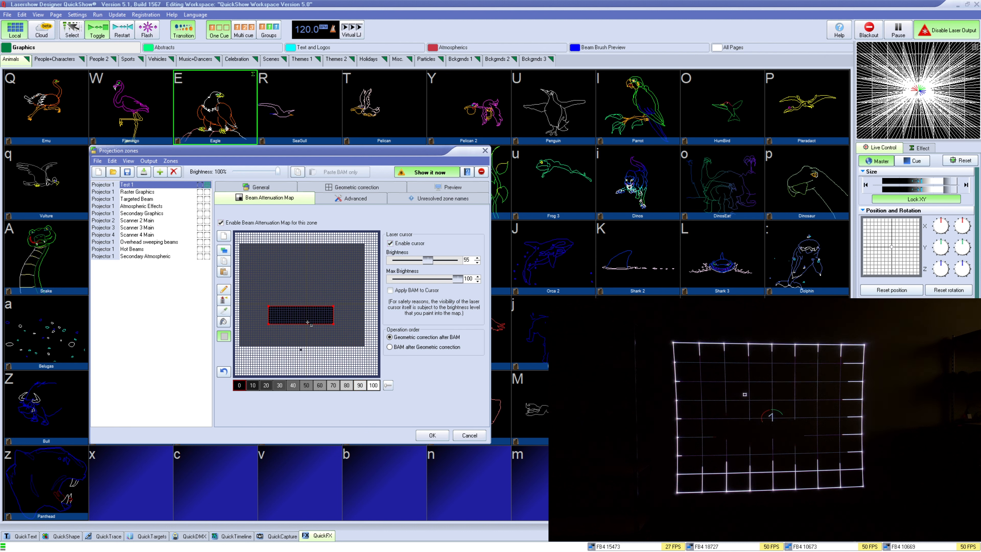
scroll(296, 349, up, 10)
Draw two more rectangles on the map, setting the lower one to level 40 and the upper one to 10
drag(269, 328, 338, 365)
click(292, 385)
drag(255, 254, 347, 308)
click(252, 386)
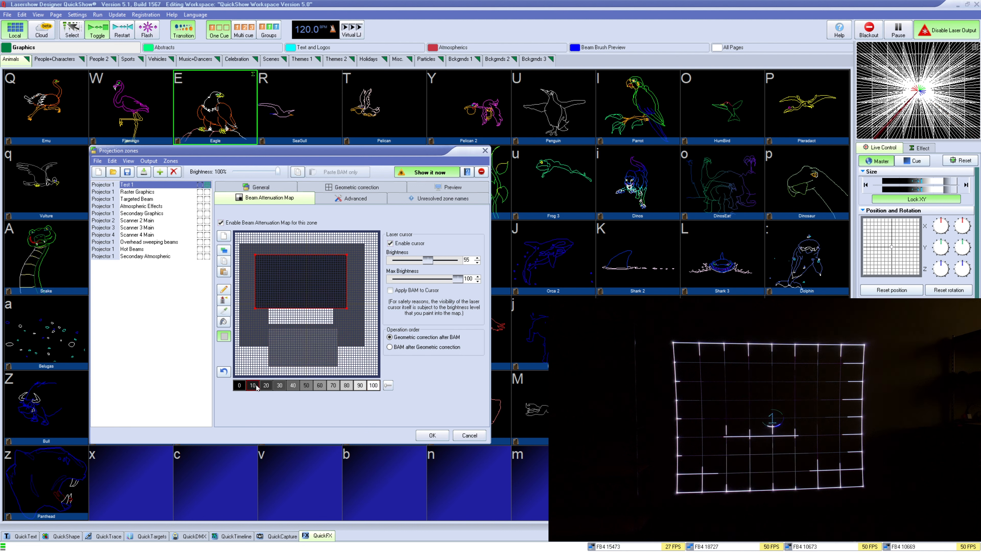
Clear the entire Beam Attenuation Map
click(224, 235)
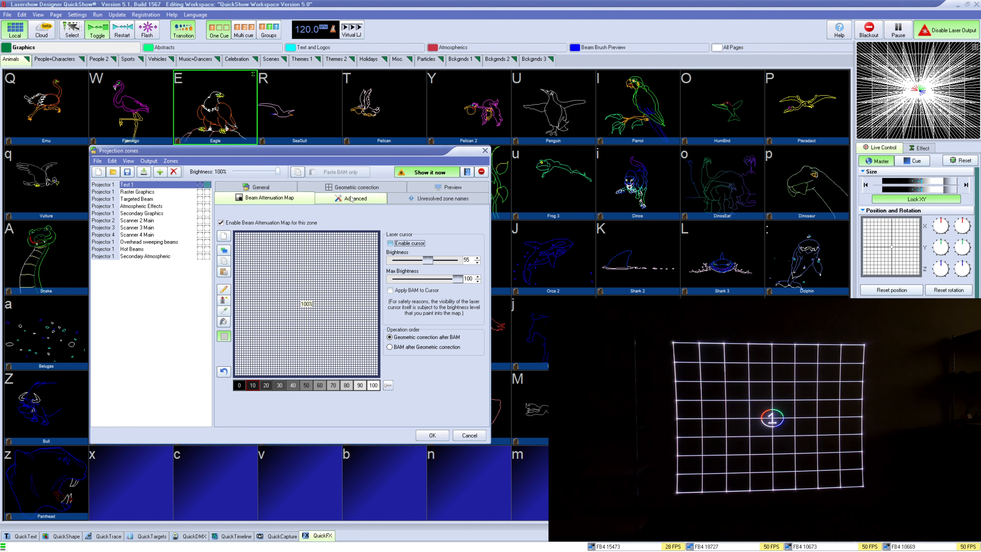
Open the zone preview and switch its mode to Laser Graphics and back to Audience Scanning Beams
click(449, 187)
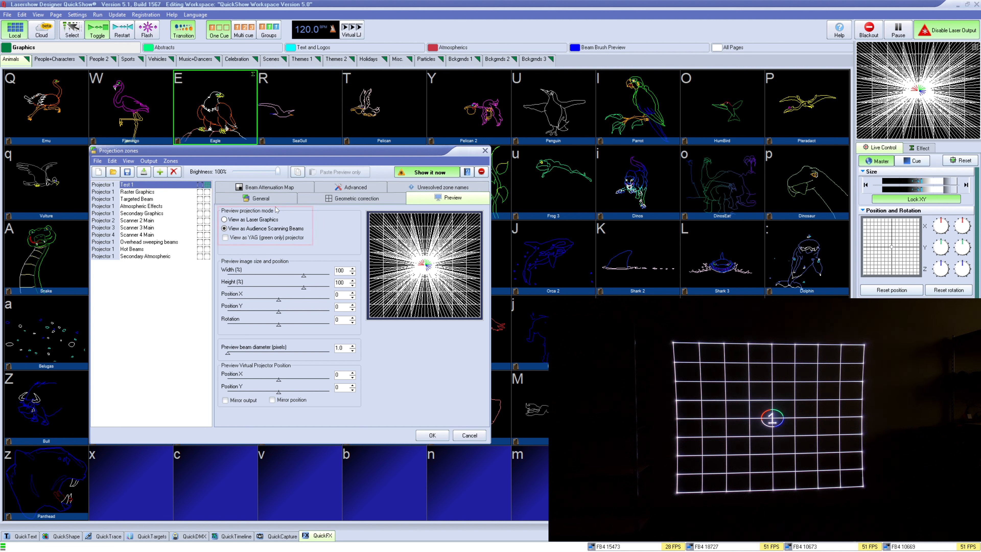
click(257, 220)
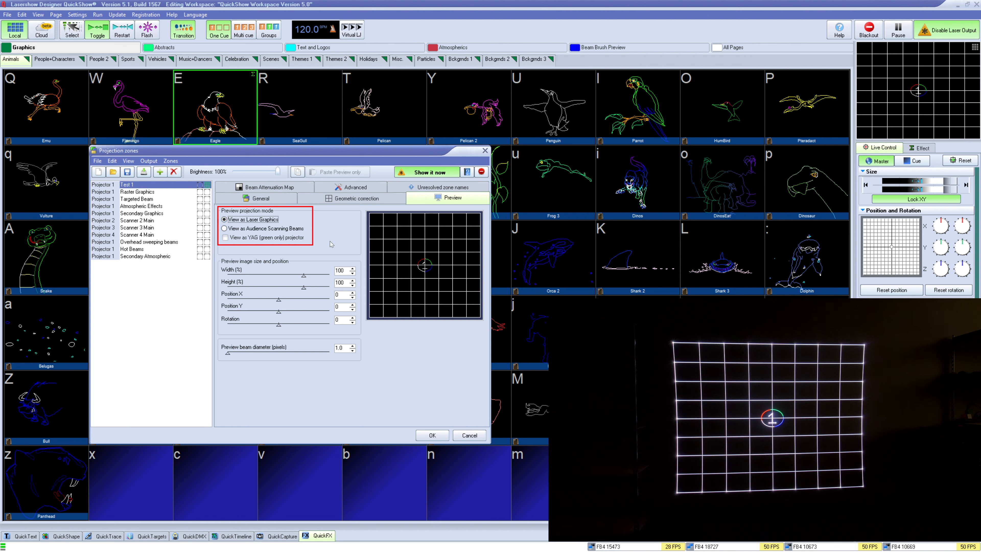
click(247, 228)
Adjust the preview image to about 42% width and 47% height, offset it, and move the virtual projector to about 44, -56
mouse_move(304, 276)
mouse_down()
mouse_move(274, 278)
mouse_move(290, 288)
mouse_up()
drag(425, 266, 410, 247)
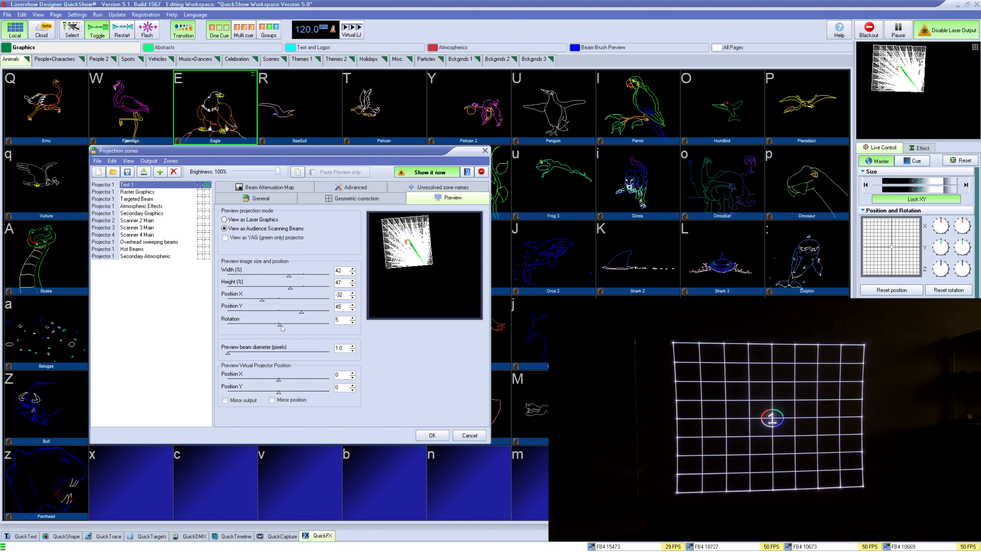
drag(279, 380, 251, 392)
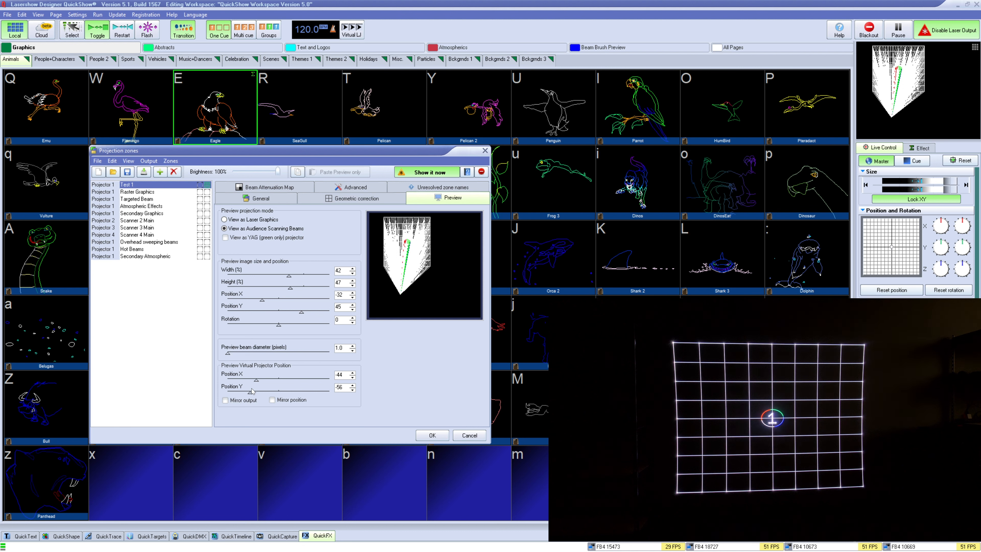
Reset the preview image size, position, rotation and virtual projector position sliders to their defaults
right_click(284, 392)
right_click(285, 377)
right_click(290, 309)
right_click(292, 295)
right_click(291, 286)
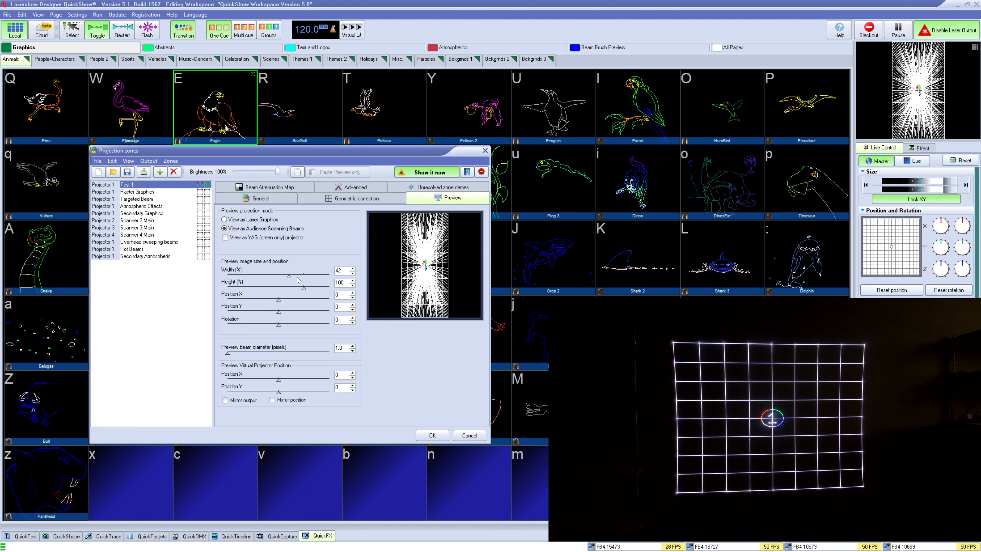
right_click(297, 275)
Review the Advanced beam-related options, then close the Projection zones dialog with OK
click(372, 188)
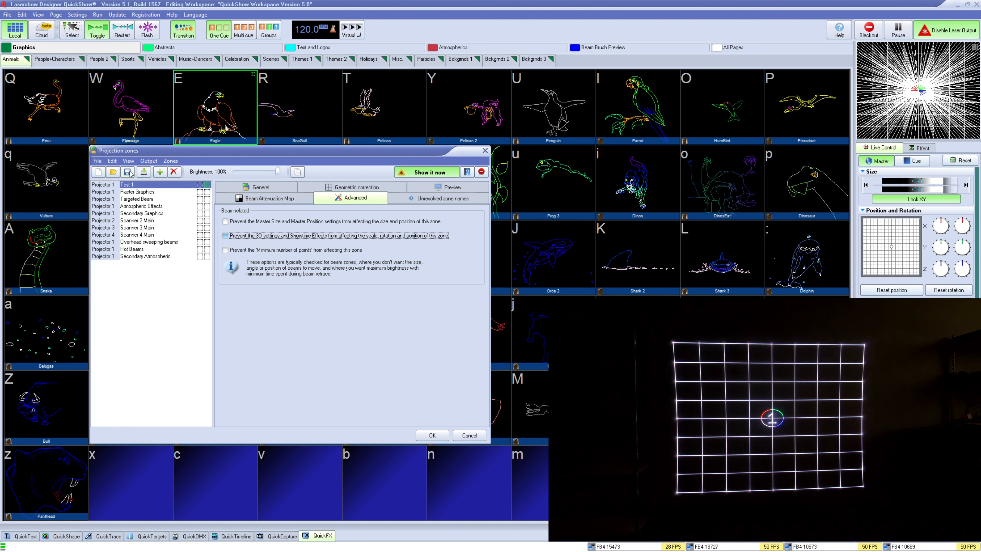
click(500, 251)
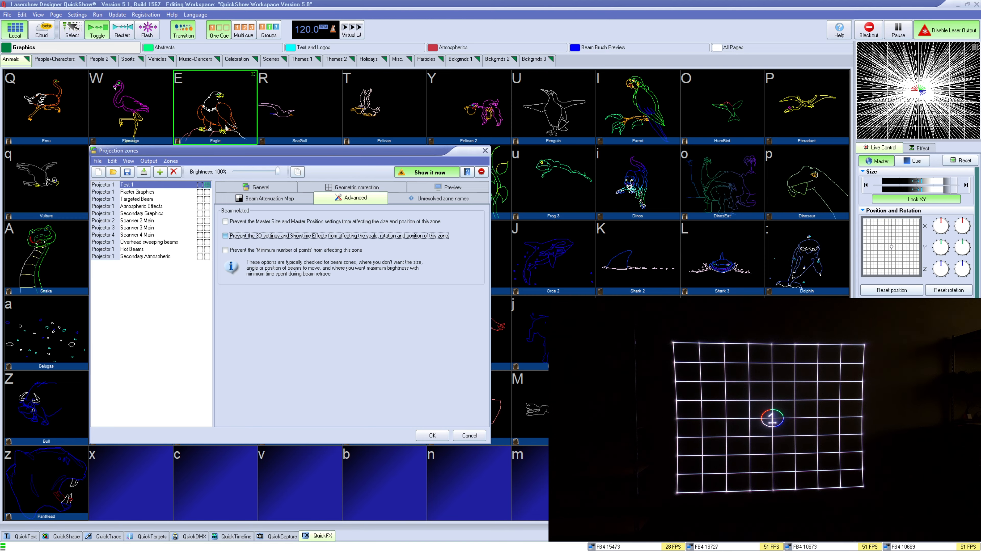
click(432, 435)
Open the Help menu
click(158, 14)
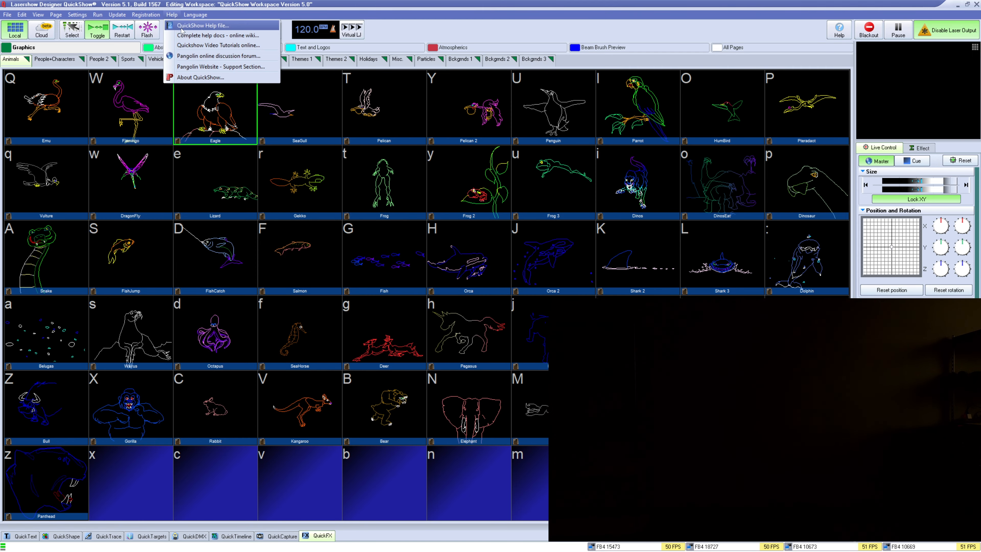